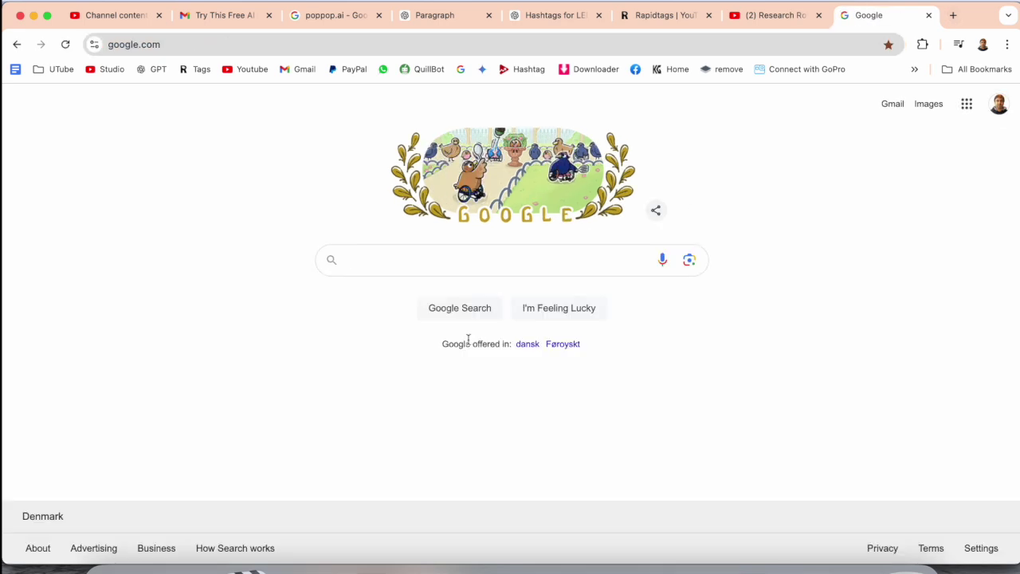
# Step: Search Google for poppop.ai and open the PopPop AI website from the results
pyautogui.write('poppop.ai')
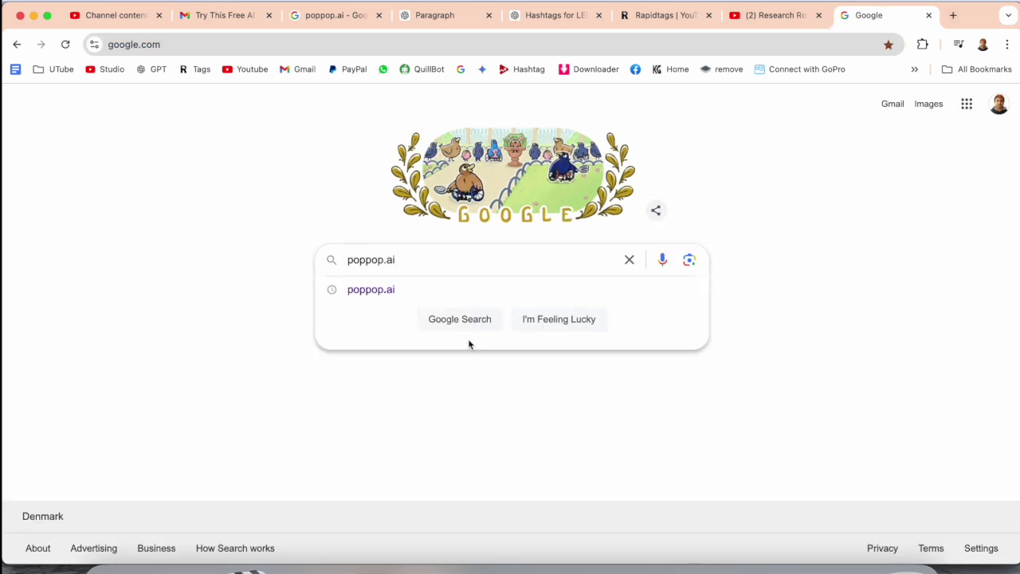
pyautogui.press('Return')
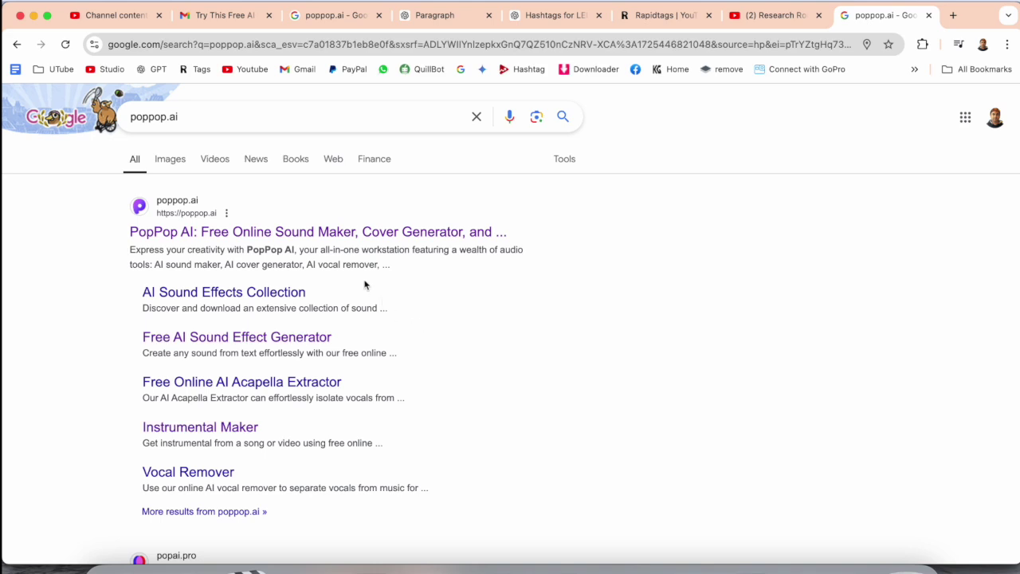
pyautogui.click(326, 233)
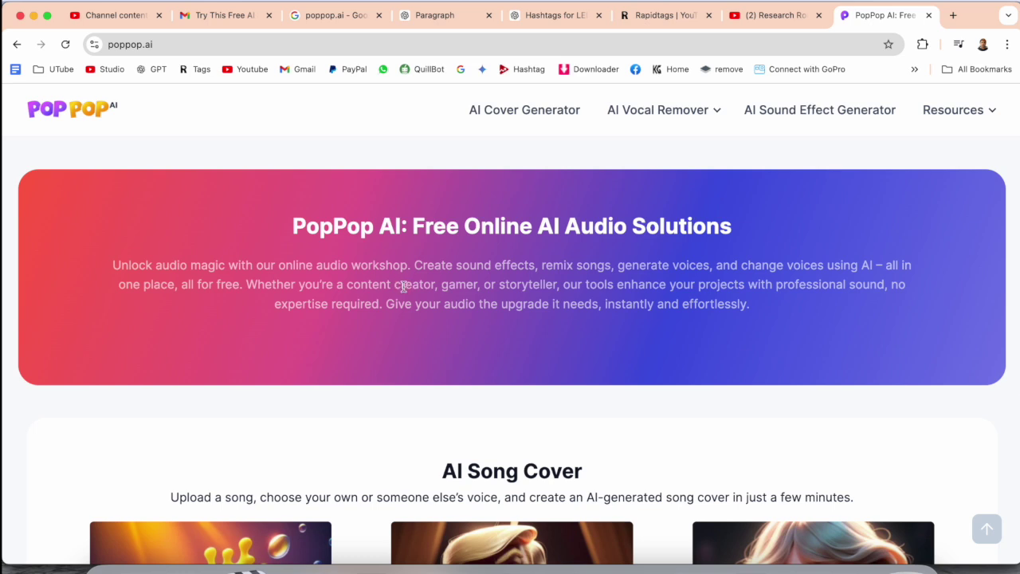
# Step: Look over the AI Cover Generator page
pyautogui.click(534, 113)
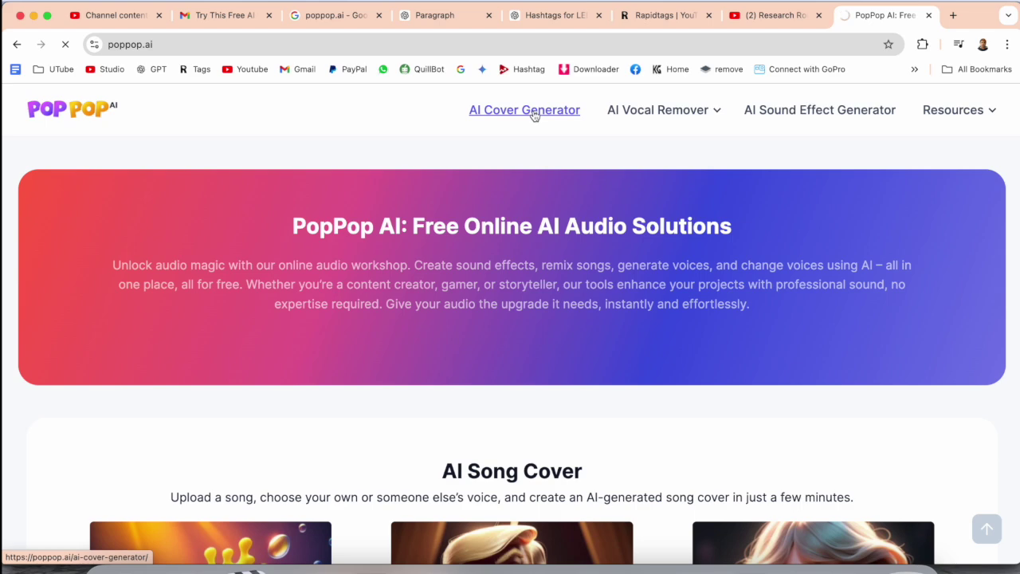
pyautogui.scroll(-2, 505, 328)
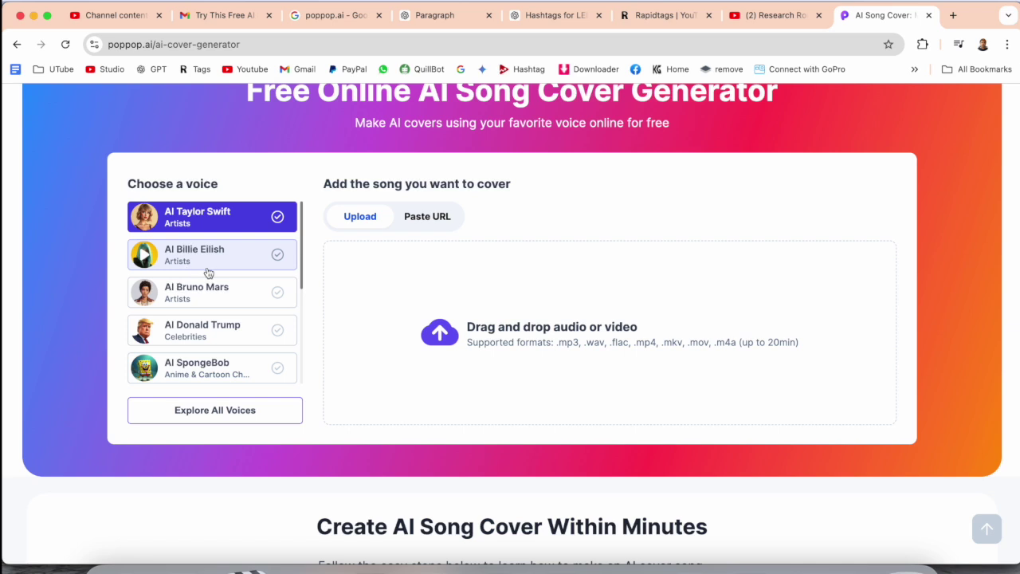
pyautogui.scroll(3, 212, 271)
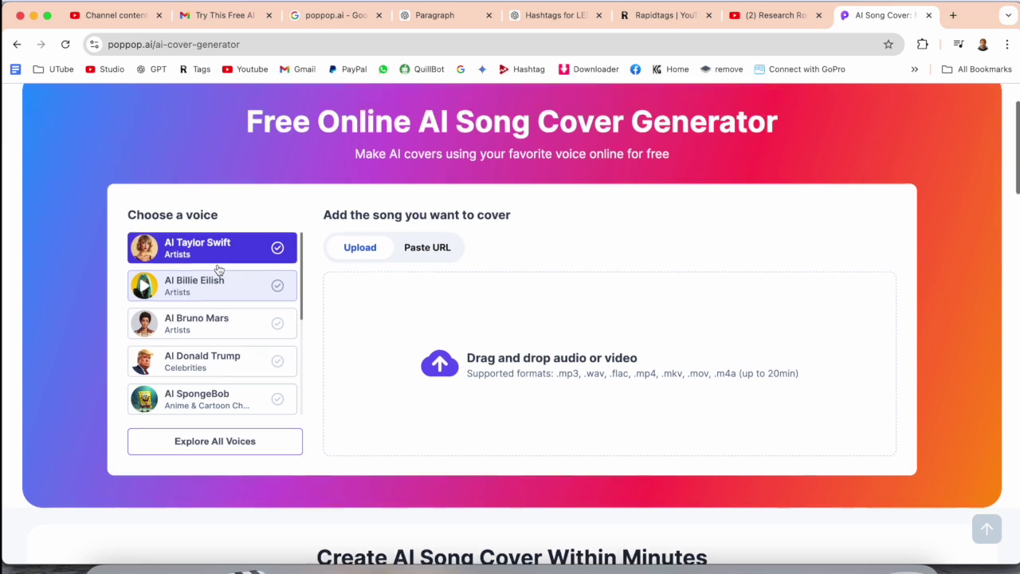
# Step: View the AI Vocal Remover page, then return to the PopPop AI homepage
pyautogui.moveTo(695, 120)
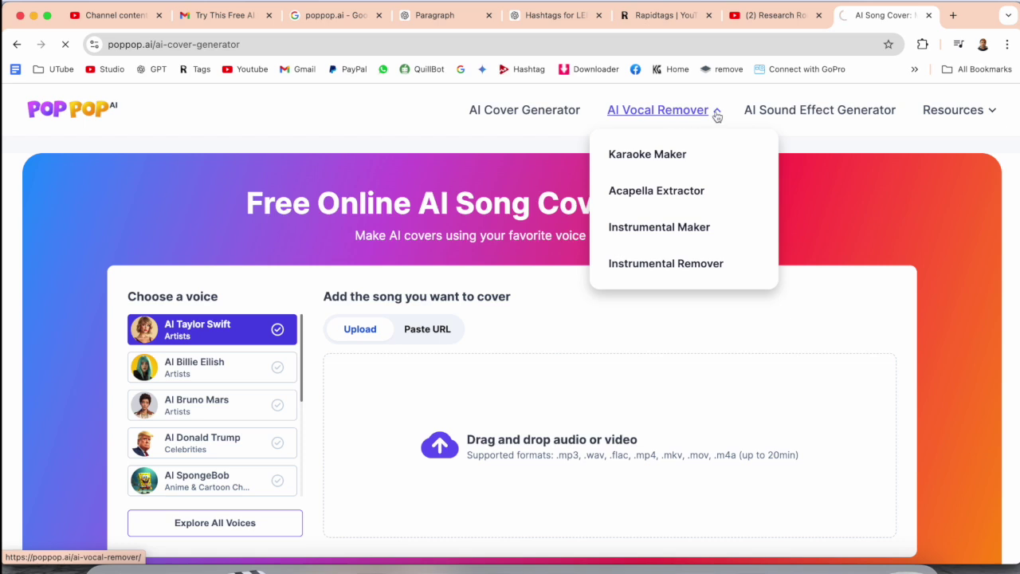
pyautogui.click(716, 113)
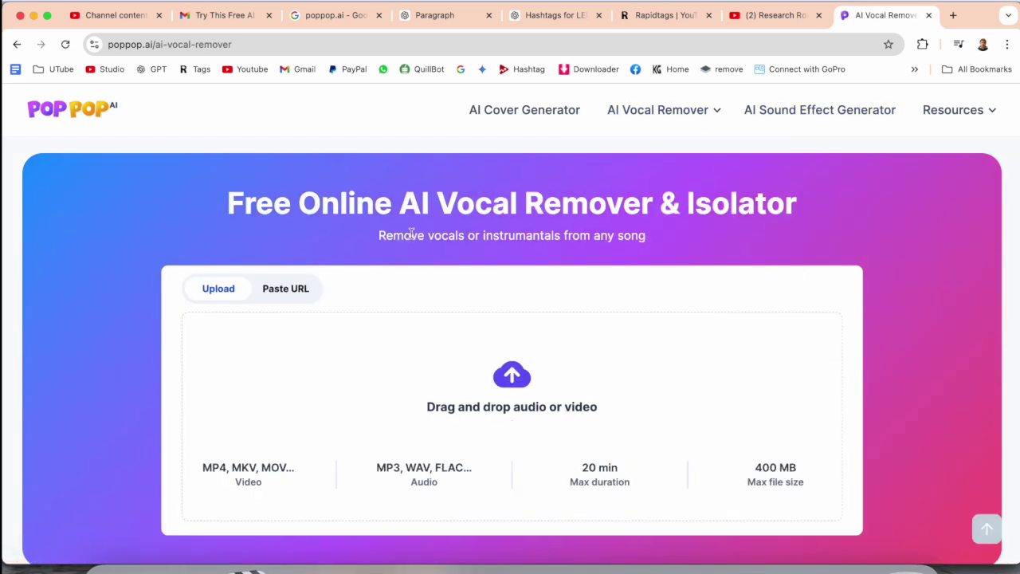
pyautogui.click(86, 108)
pyautogui.scroll(-4, 475, 326)
# Step: Play the SpongeBob sample cover with volume raised, then the Donald Trump cover
pyautogui.click(210, 310)
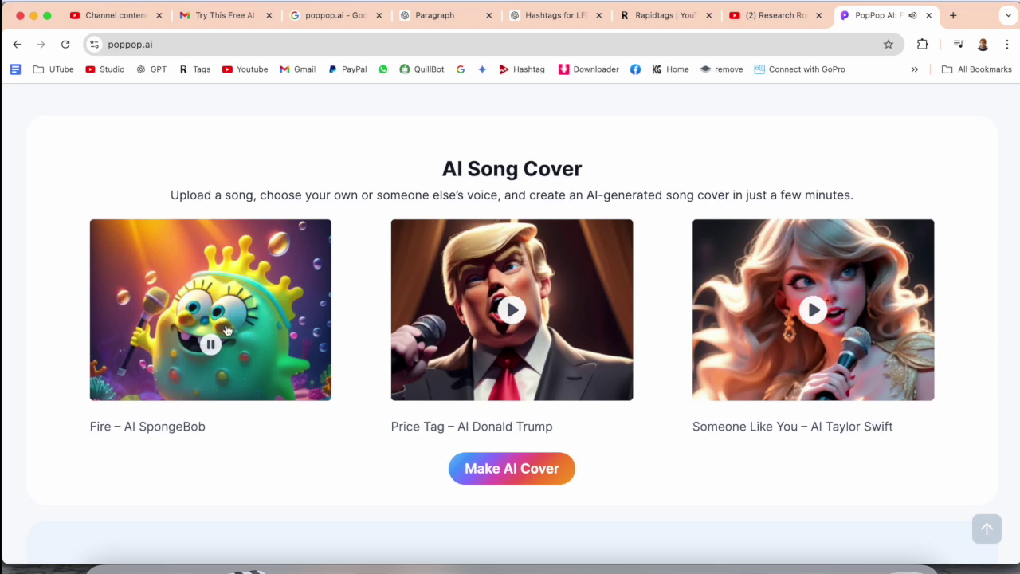
pyautogui.press('XF86AudioRaiseVolume')
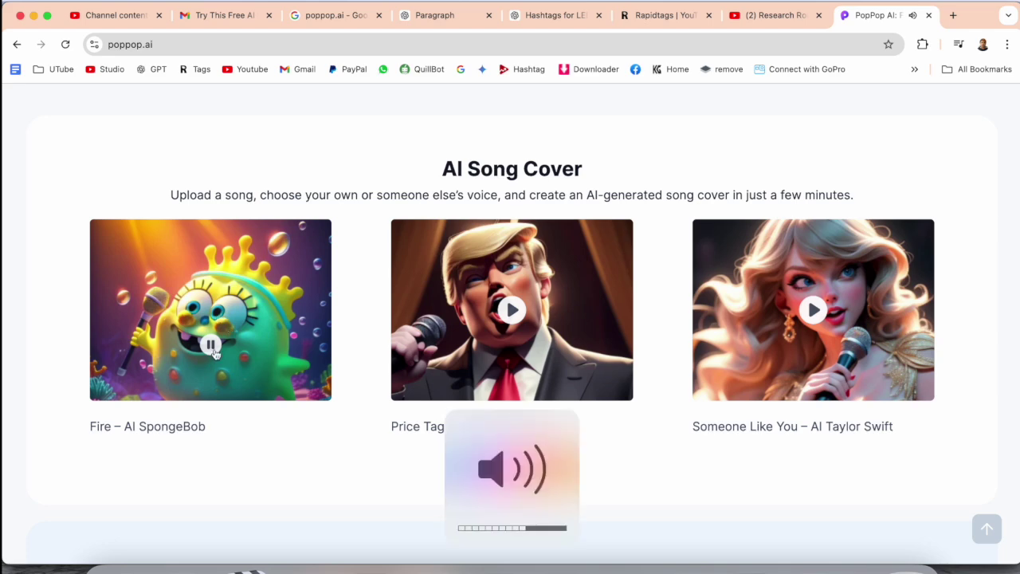
pyautogui.click(512, 312)
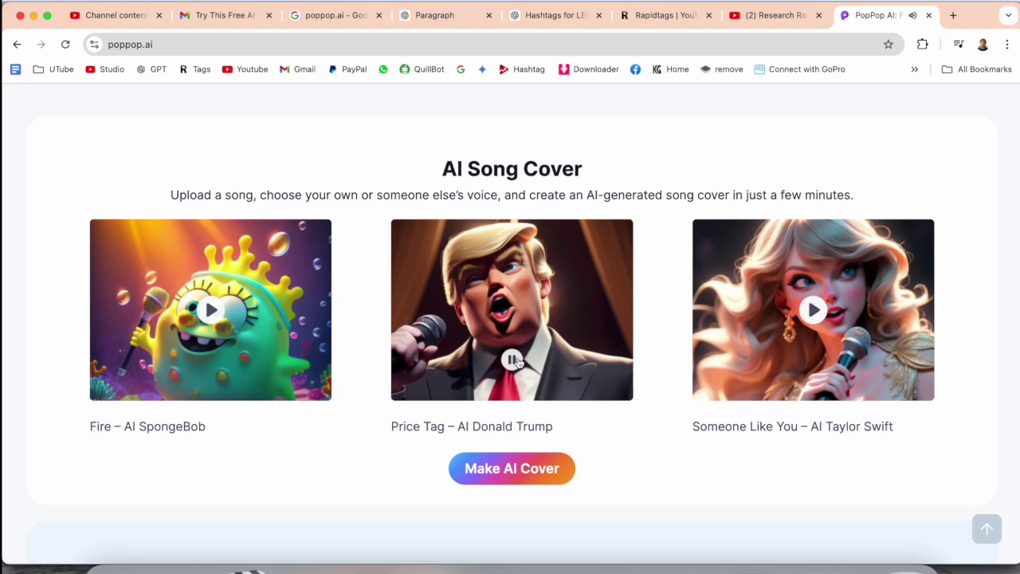
# Step: Scroll down to the AI Vocal Remover example and select its heading
pyautogui.scroll(-5, 518, 361)
pyautogui.scroll(-9, 534, 413)
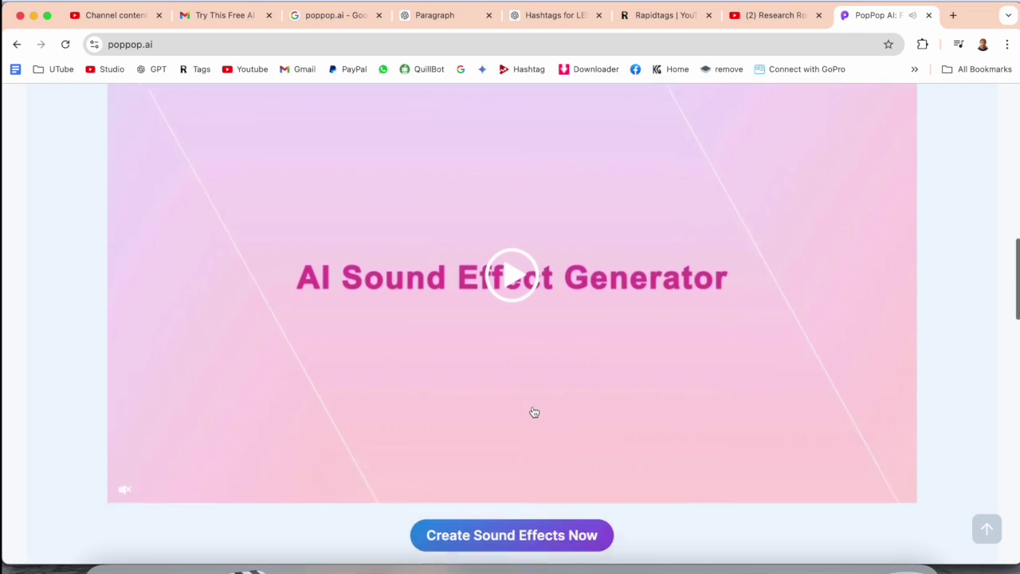
pyautogui.scroll(-1, 452, 396)
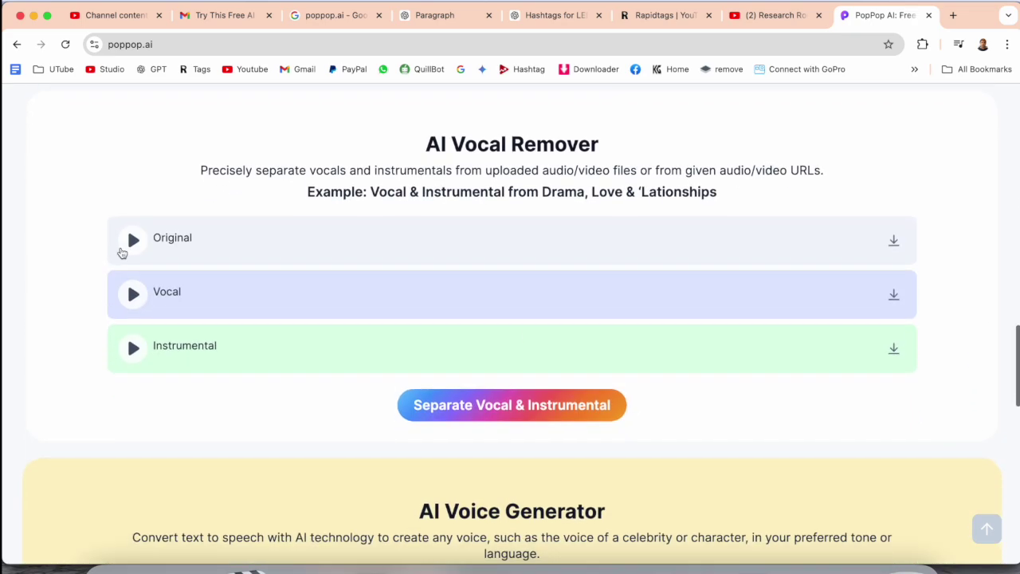
pyautogui.moveTo(426, 145); pyautogui.dragTo(612, 151)
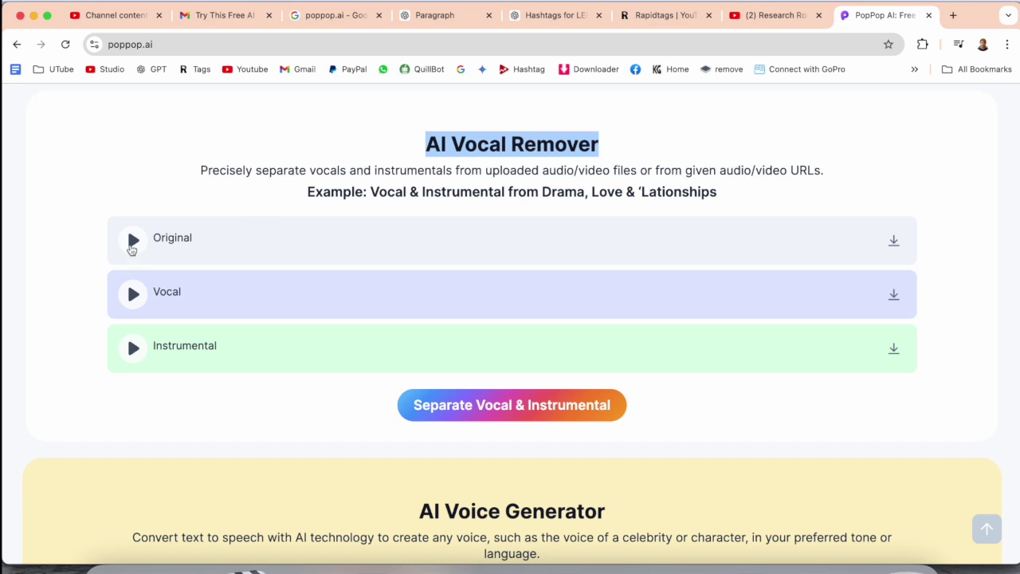
pyautogui.scroll(2, 133, 243)
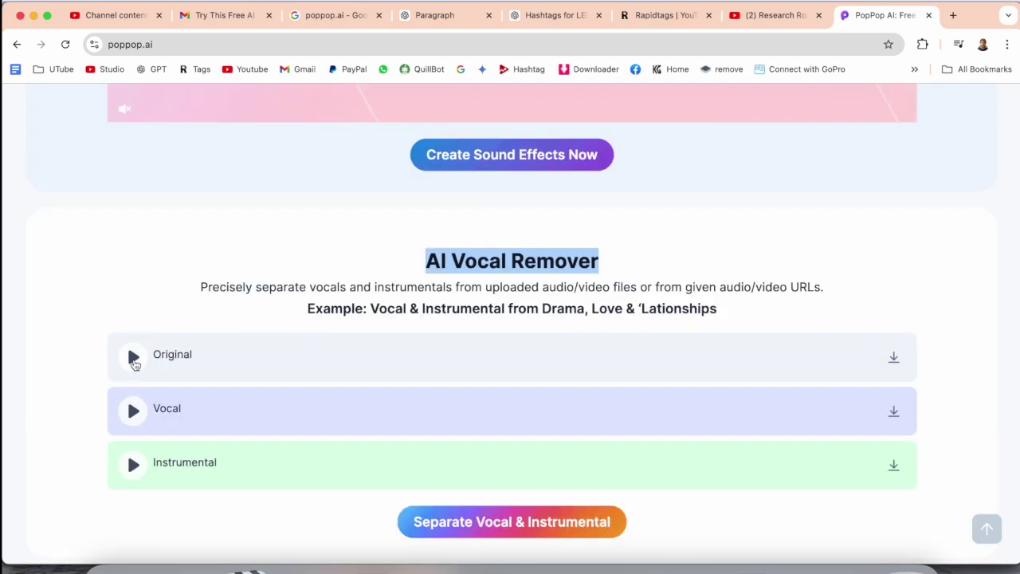
pyautogui.scroll(-2, 134, 363)
# Step: Open Finder and browse to the Downloads folder
pyautogui.click(117, 566)
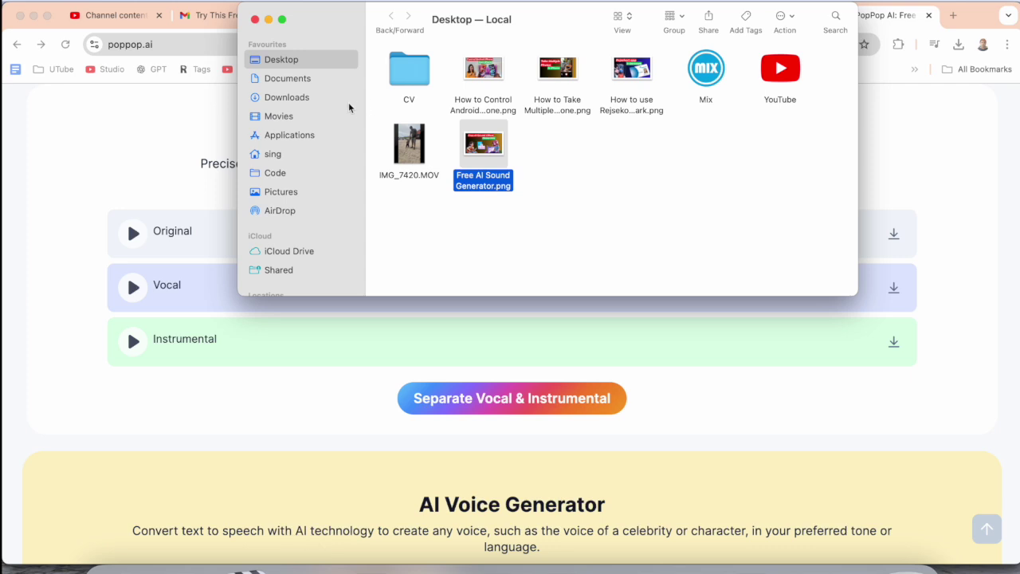
pyautogui.click(317, 111)
pyautogui.click(292, 101)
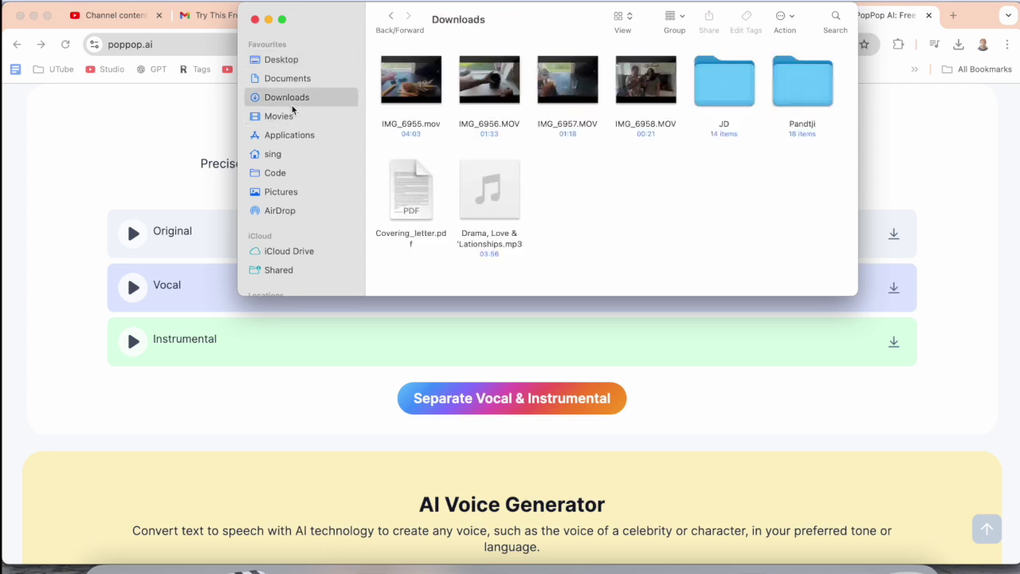
# Step: Preview and stop 'Drama, Love & 'Lationships.mp3', then return to the browser
pyautogui.click(489, 189)
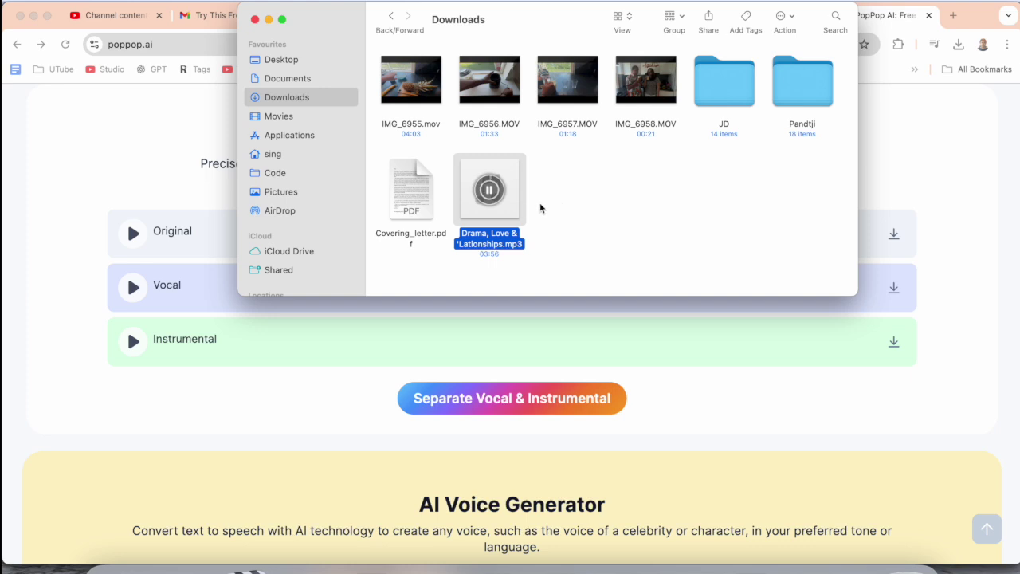
pyautogui.click(495, 195)
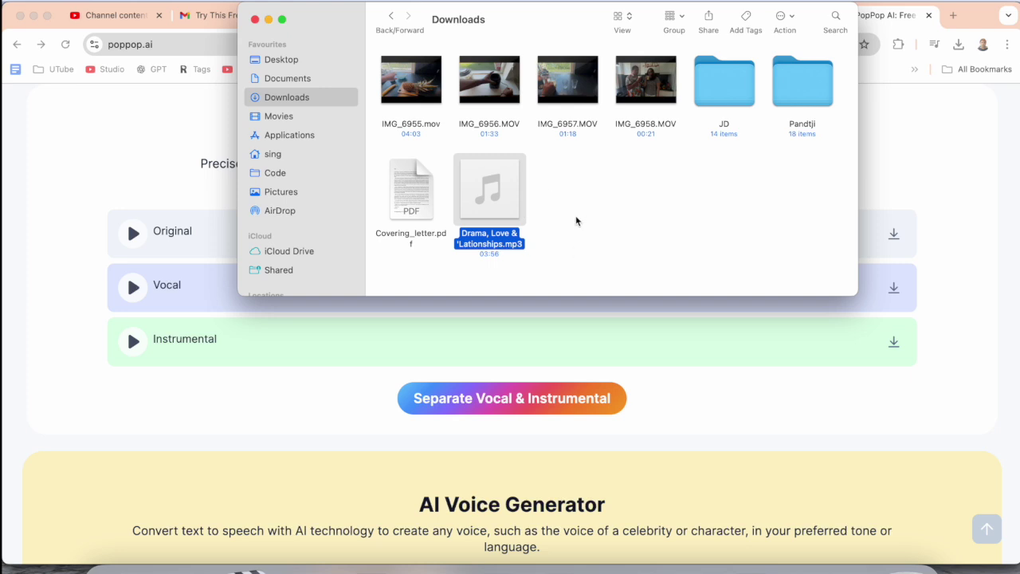
pyautogui.click(561, 199)
pyautogui.click(137, 293)
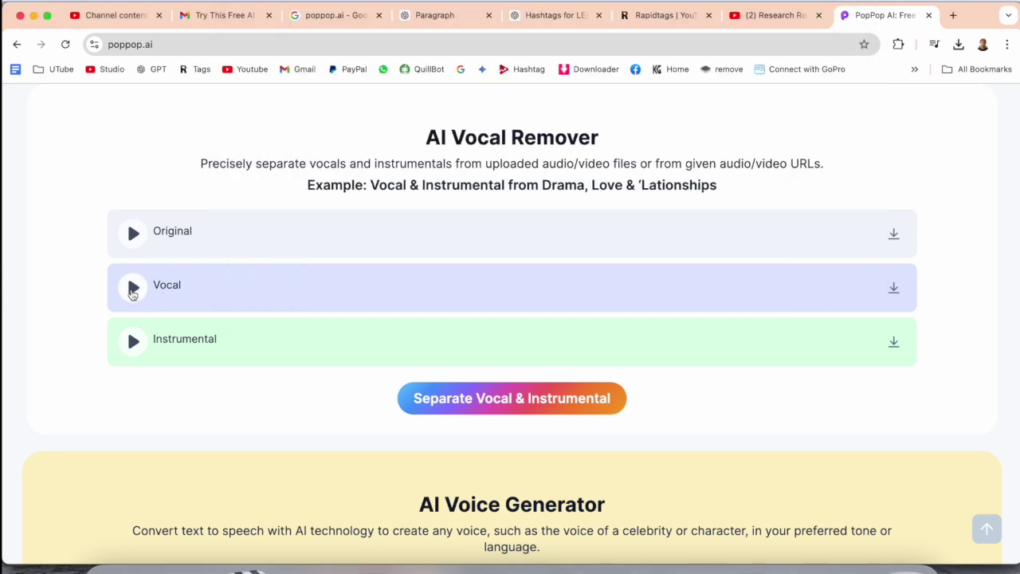
# Step: Download the example's vocals-only track, preview it in Finder, then return to Chrome
pyautogui.click(894, 292)
pyautogui.click(959, 43)
pyautogui.click(567, 190)
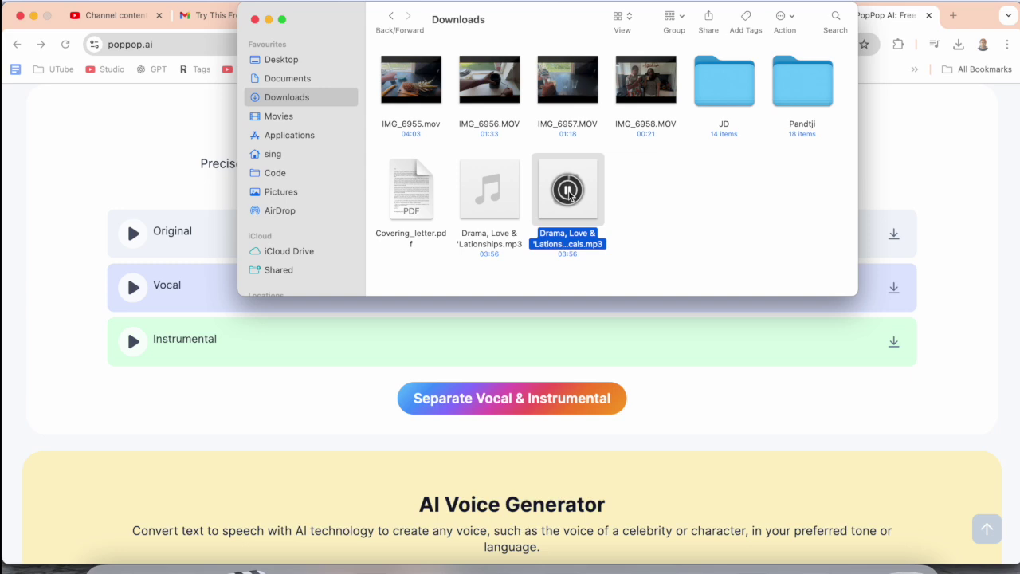
pyautogui.click(568, 190)
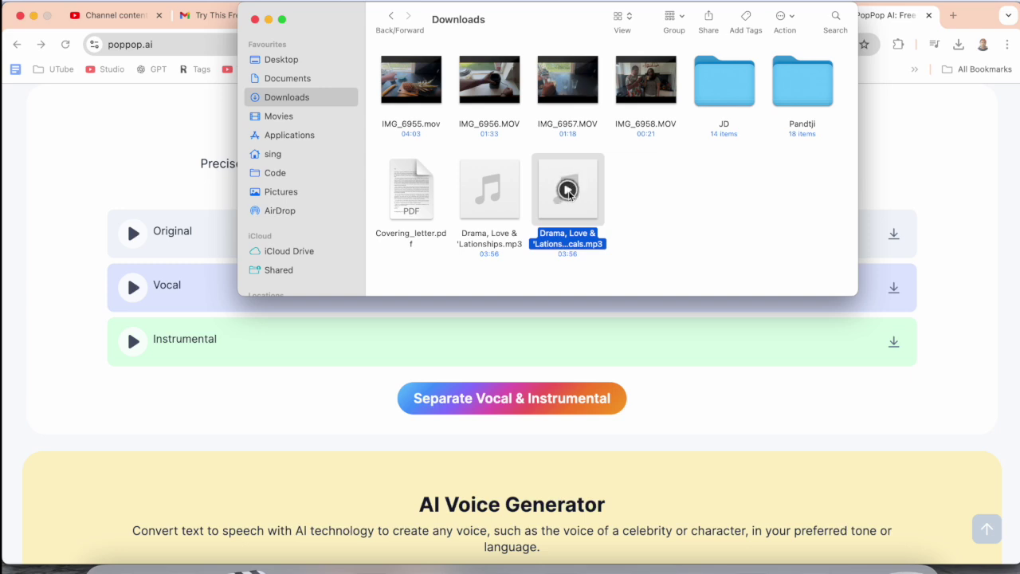
pyautogui.click(292, 371)
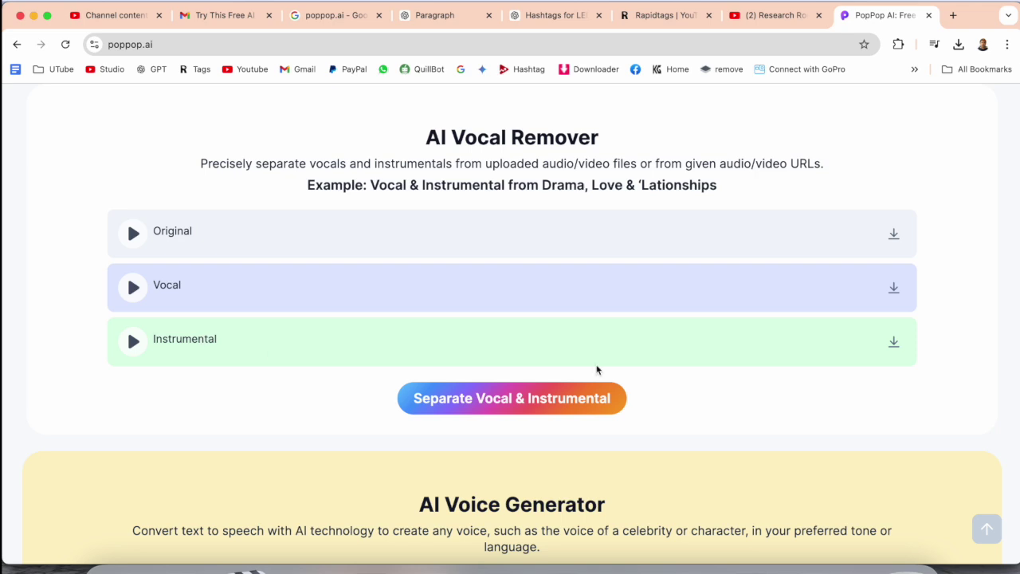
# Step: Download the instrumental track, preview it and the original mp3, then return to PopPop AI
pyautogui.click(893, 341)
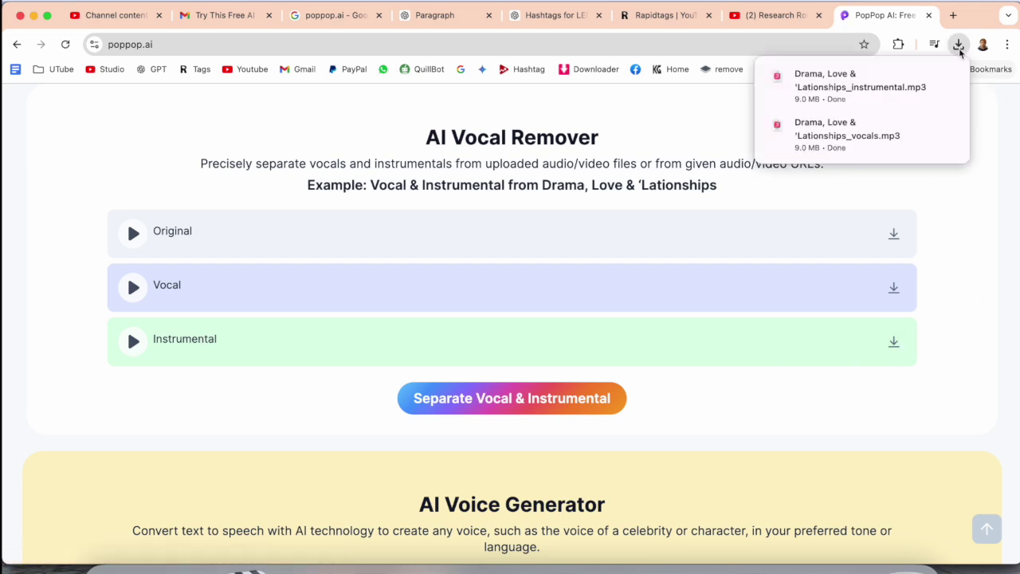
pyautogui.click(925, 80)
pyautogui.click(647, 191)
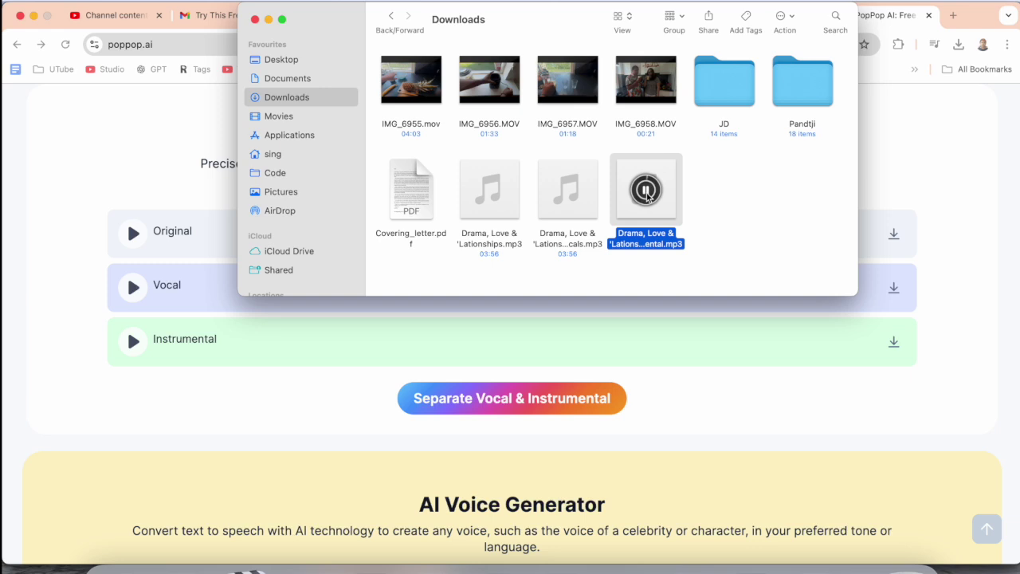
pyautogui.click(647, 192)
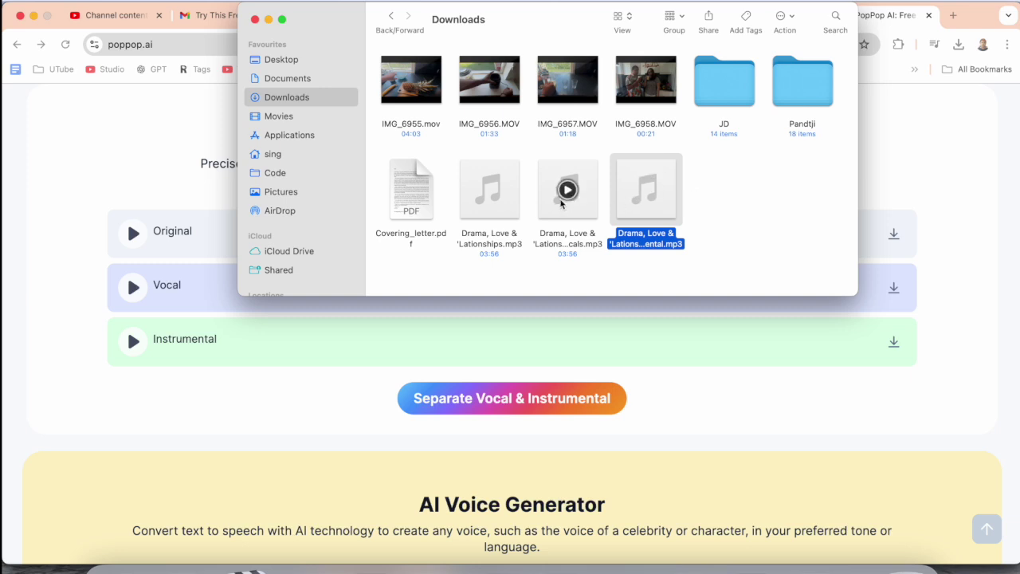
pyautogui.click(491, 193)
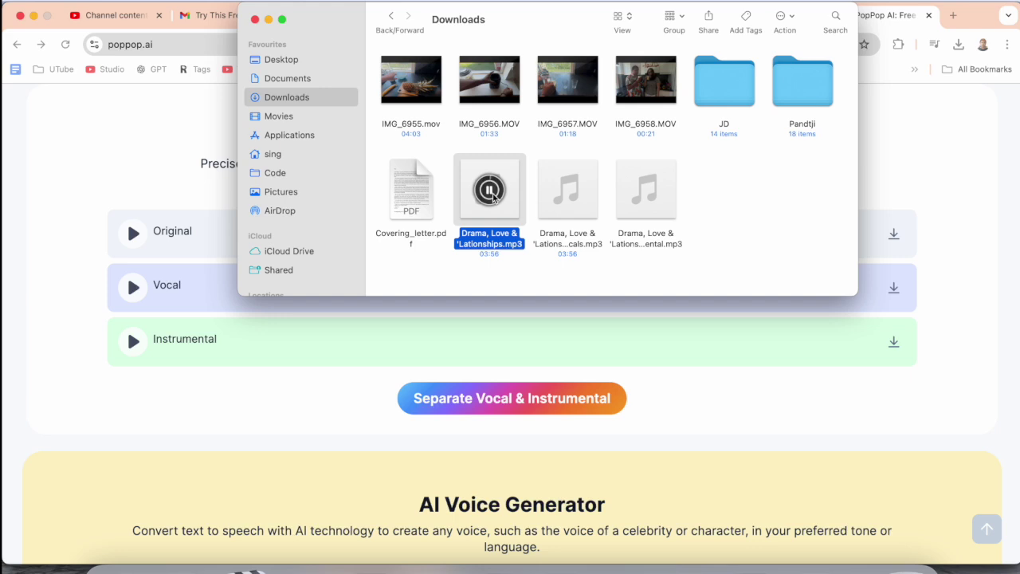
pyautogui.click(281, 364)
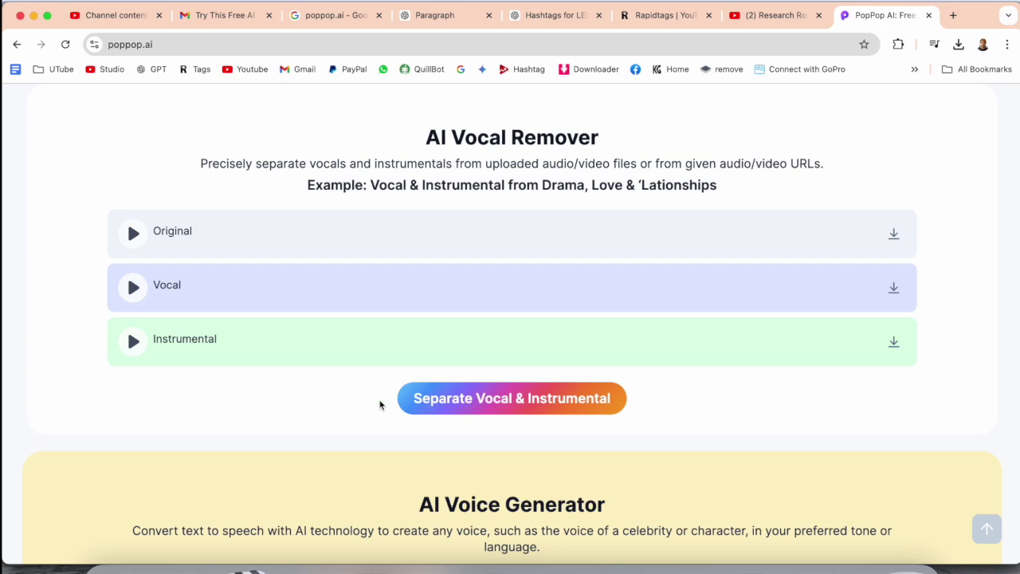
# Step: Play the SpongeBob, Donald Trump and British voice samples, stopping the British one
pyautogui.scroll(-5, 381, 405)
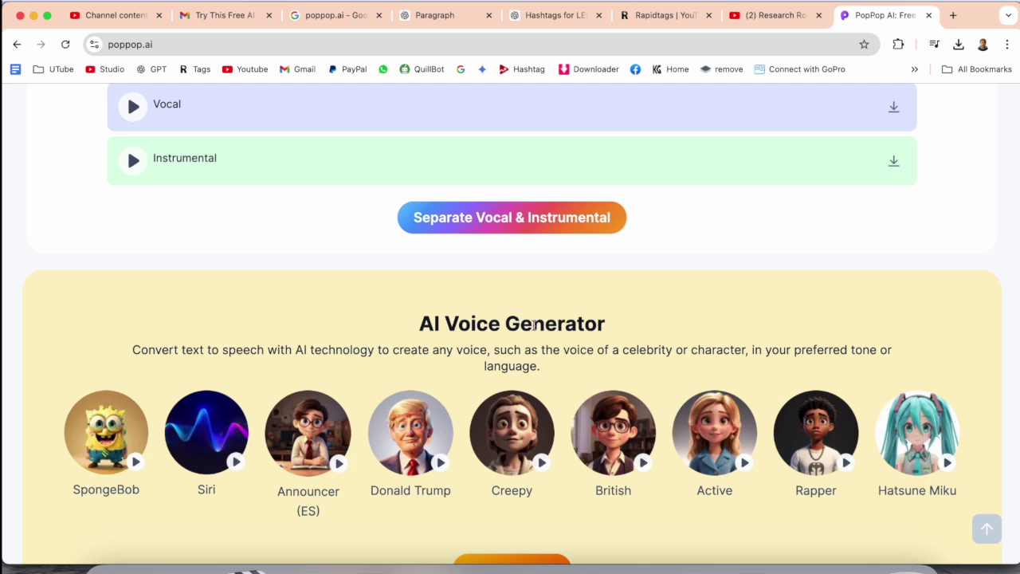
pyautogui.scroll(-1, 493, 345)
pyautogui.scroll(-2, 492, 345)
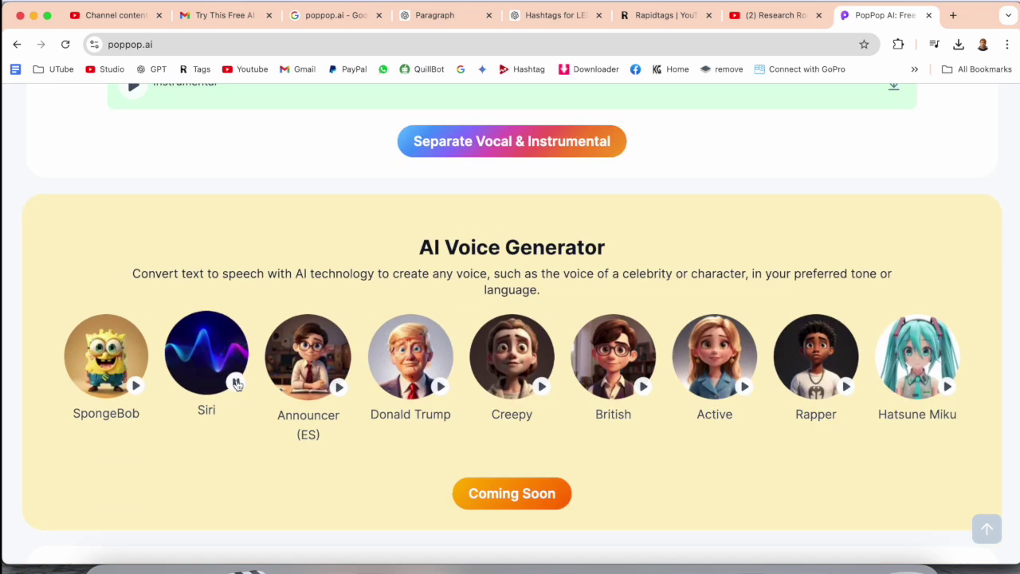
pyautogui.click(137, 386)
pyautogui.click(441, 386)
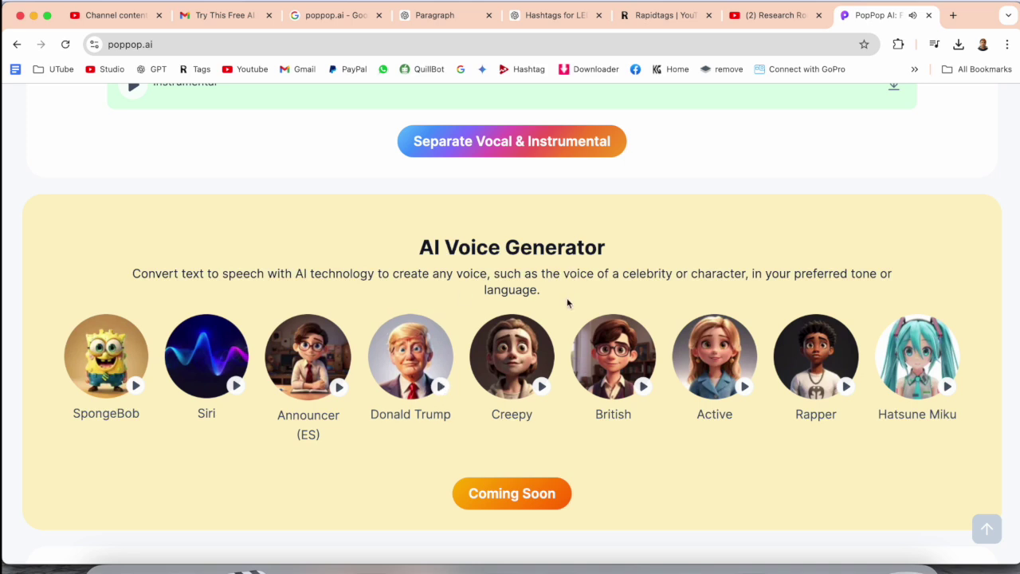
pyautogui.click(649, 388)
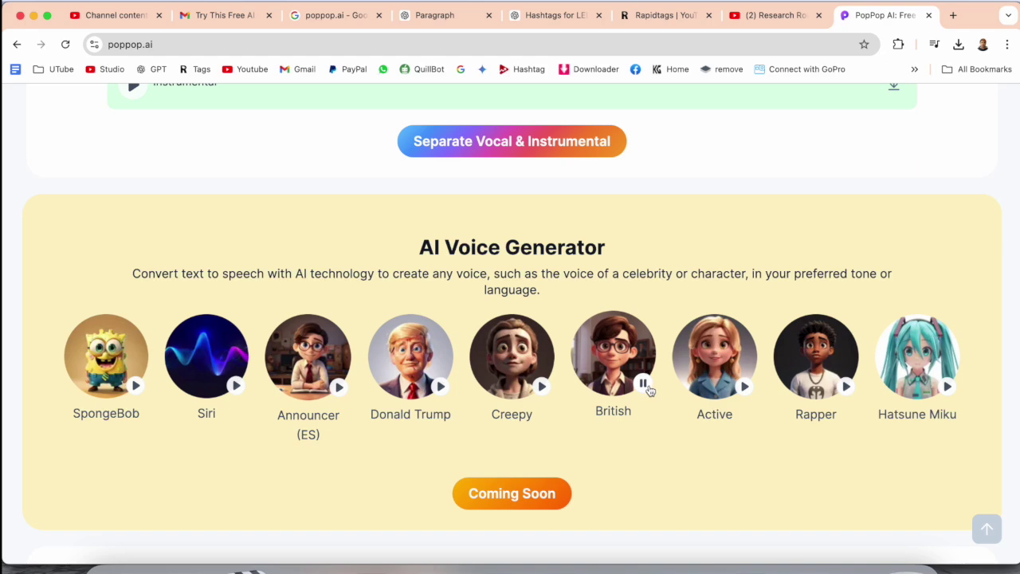
pyautogui.click(648, 386)
pyautogui.scroll(-3, 650, 390)
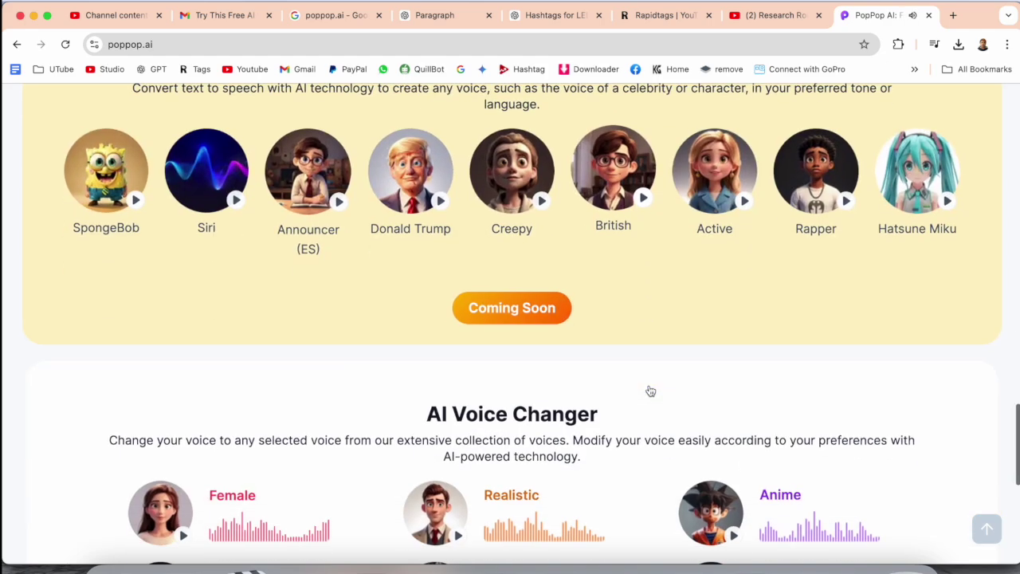
# Step: Play the Female, Realistic and Ghostface voice changer samples
pyautogui.scroll(-3, 650, 391)
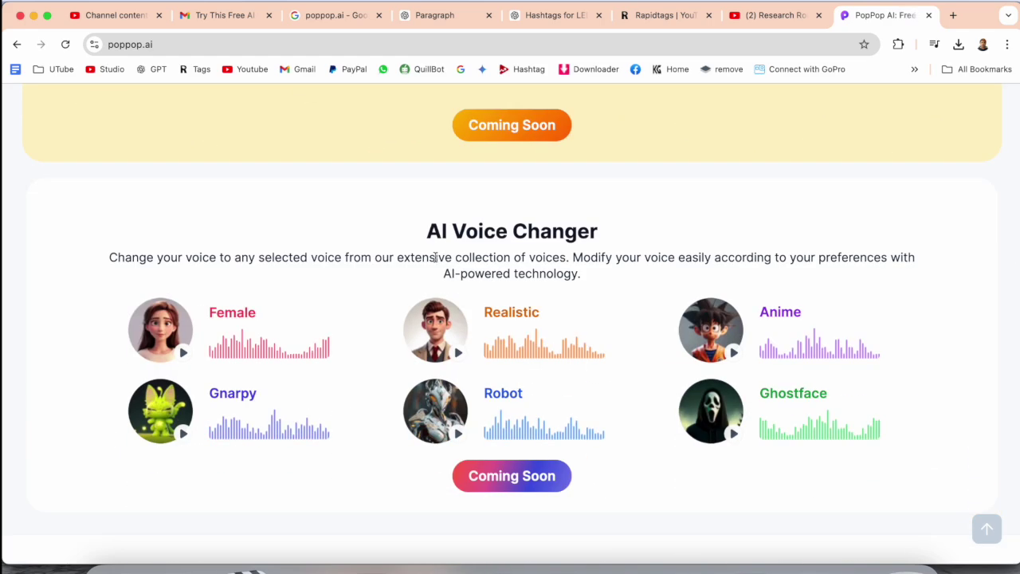
pyautogui.click(183, 352)
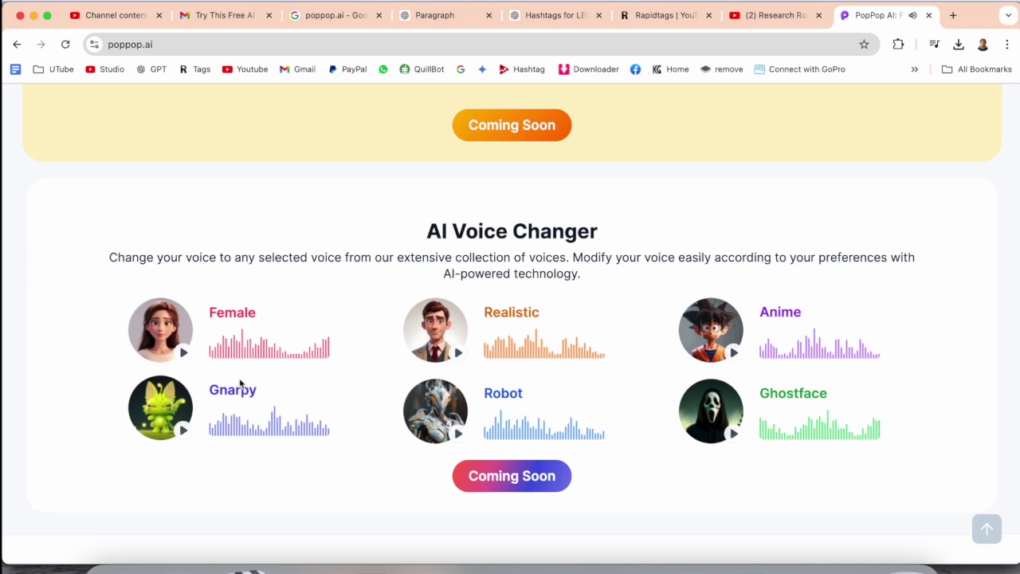
pyautogui.click(458, 350)
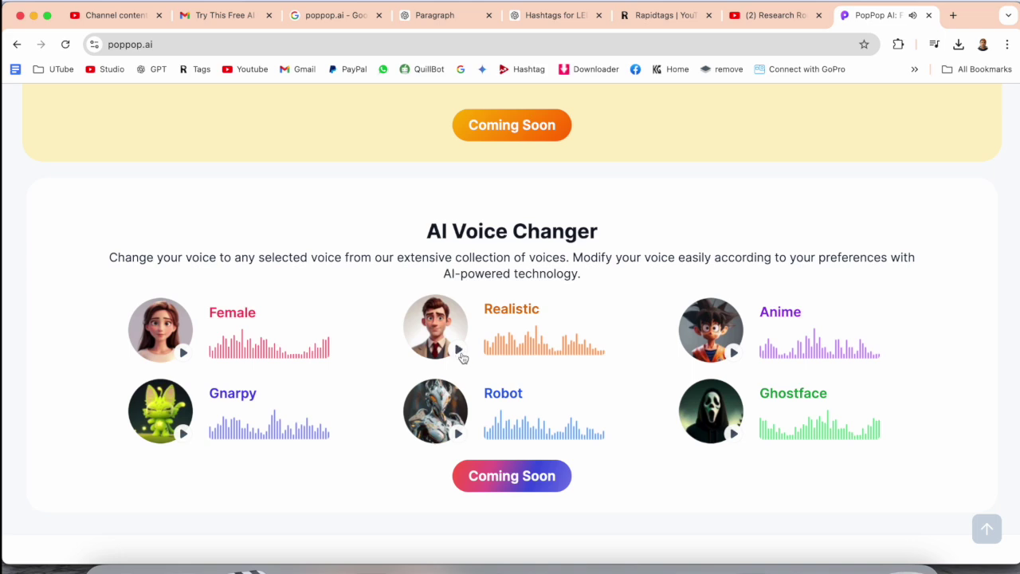
pyautogui.click(734, 431)
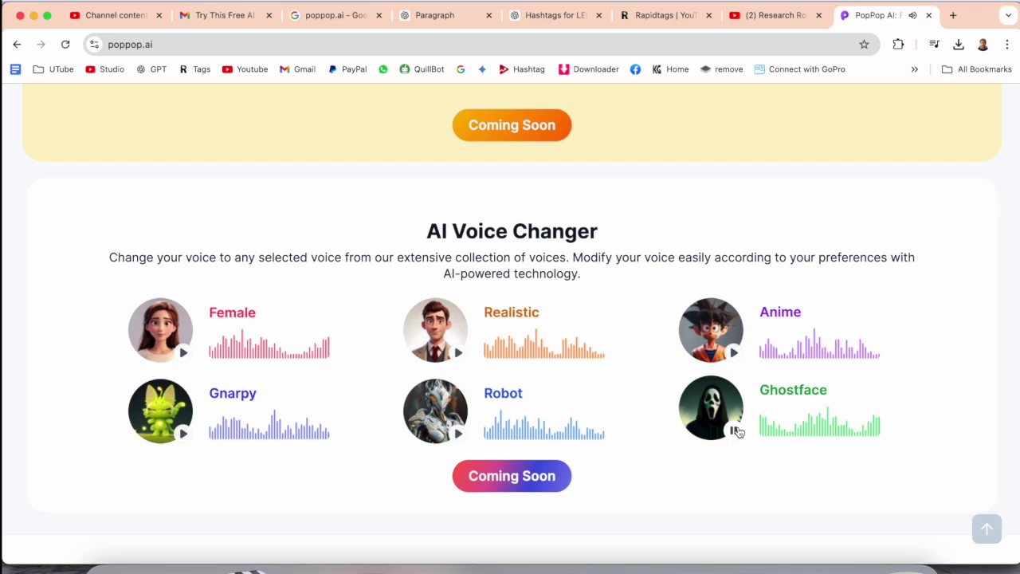
pyautogui.scroll(-3, 605, 410)
# Step: Open the AI Sound Effect Generator via 'Create Sound Effects Now'
pyautogui.scroll(15, 604, 406)
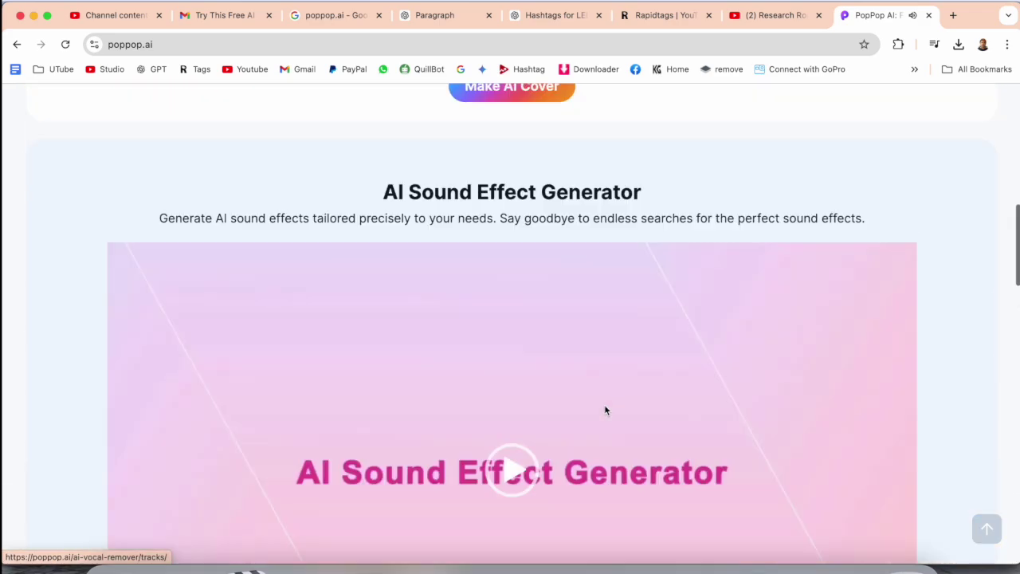
pyautogui.scroll(-10, 604, 409)
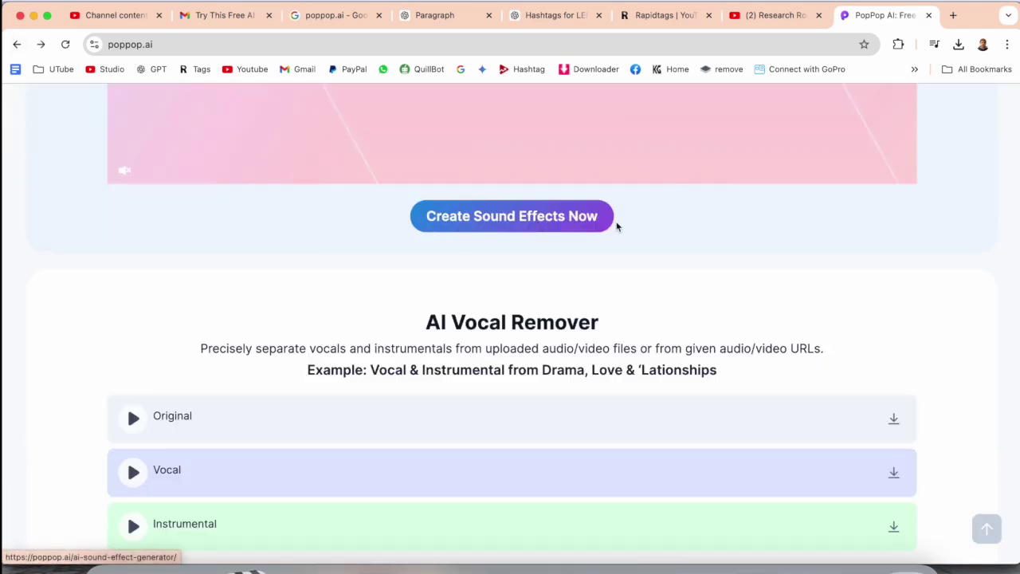
pyautogui.click(531, 226)
pyautogui.scroll(-3, 522, 230)
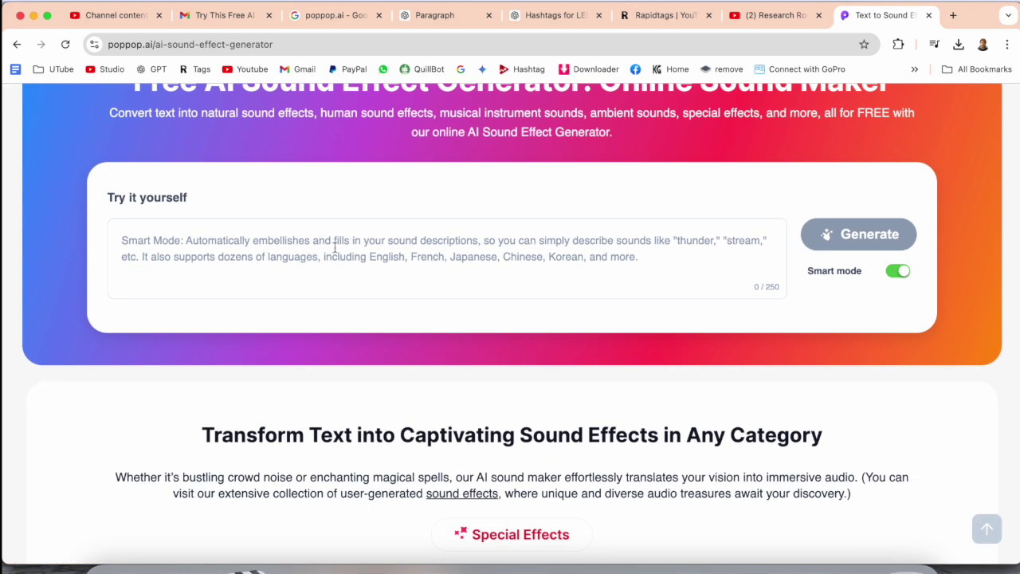
# Step: Generate sound effects from the prompt 'happy birthday'
pyautogui.click(305, 249)
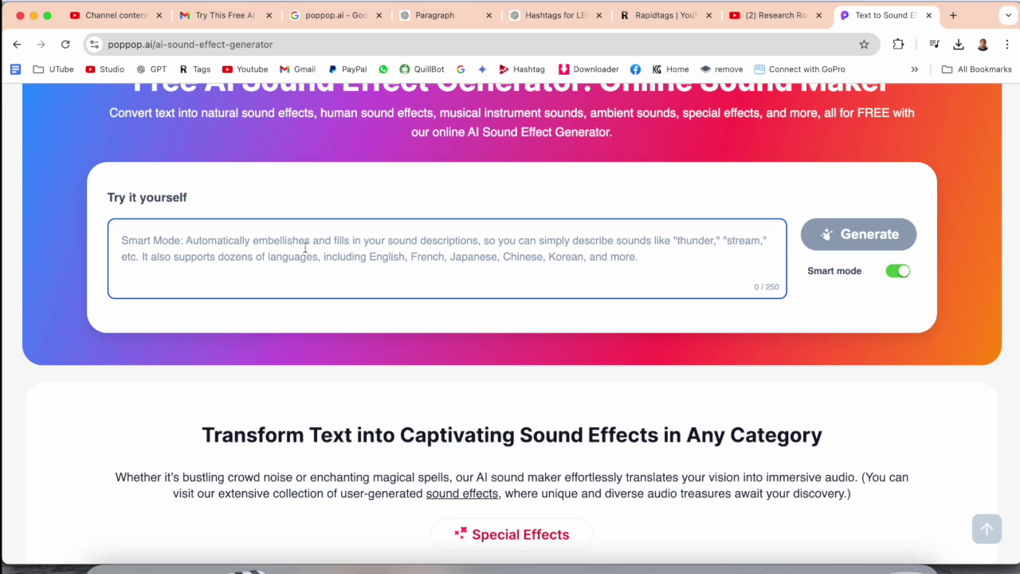
pyautogui.write('happy birthday')
pyautogui.click(839, 234)
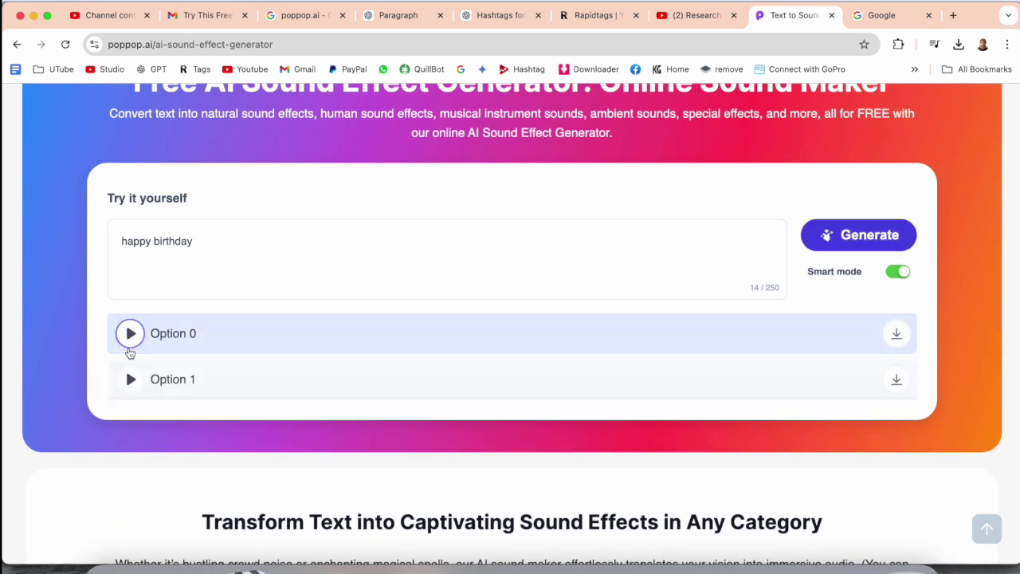
# Step: Play Option 0, then play and stop Option 1
pyautogui.click(131, 336)
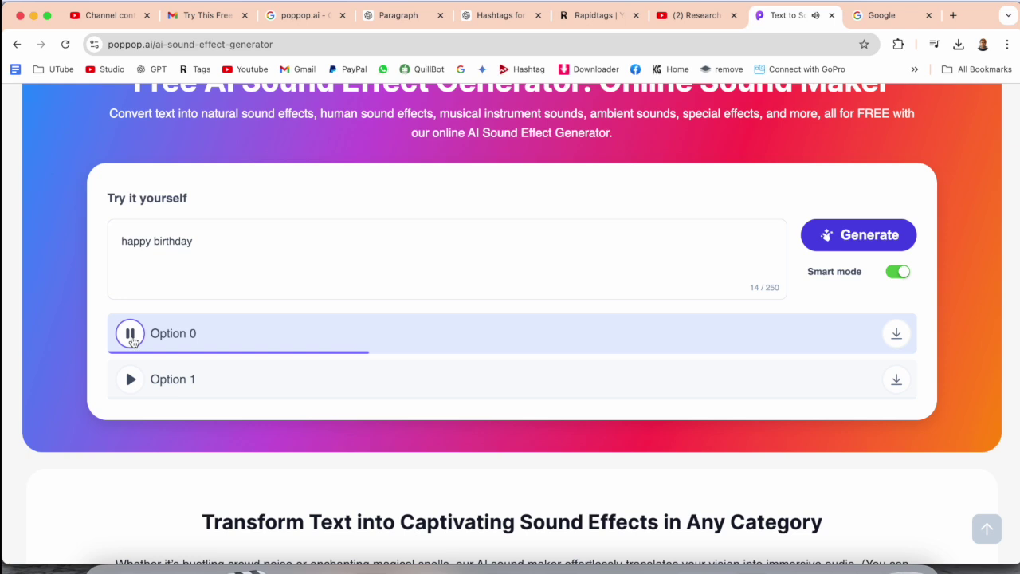
pyautogui.click(131, 380)
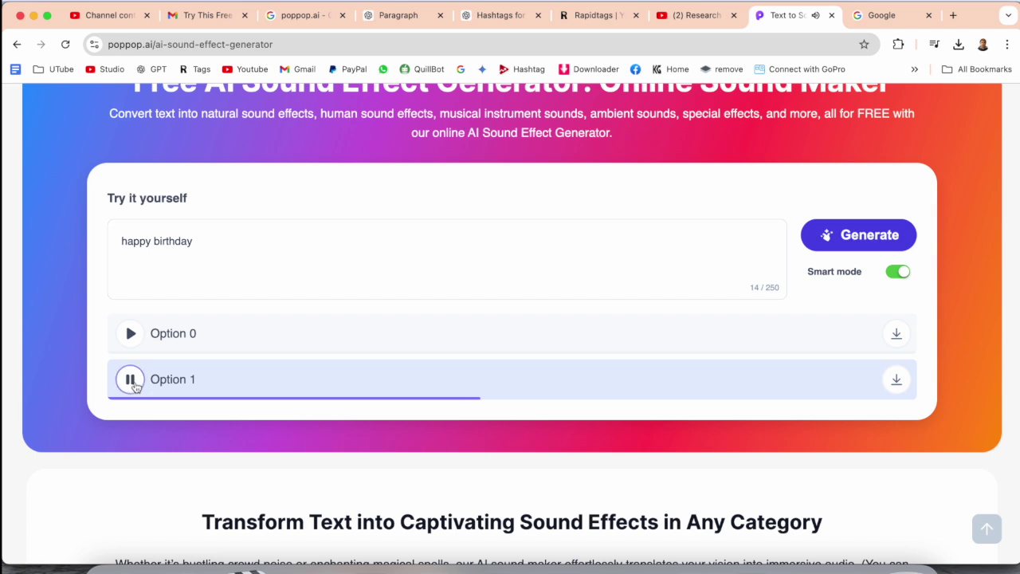
pyautogui.click(130, 380)
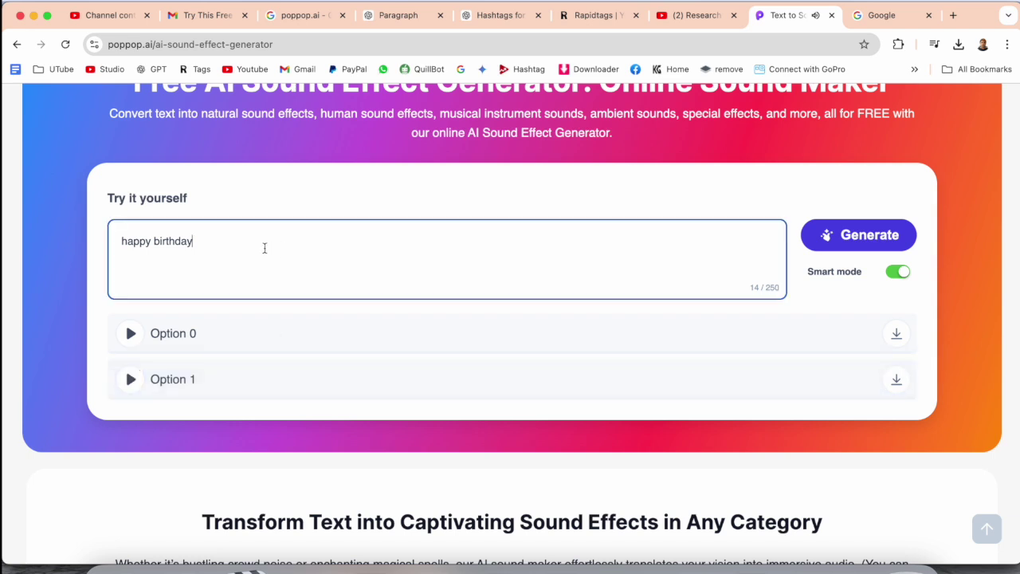
# Step: Replay the Option 0 sound effect for the 'happy birthday' prompt, then stop it
pyautogui.moveTo(267, 248); pyautogui.dragTo(109, 234)
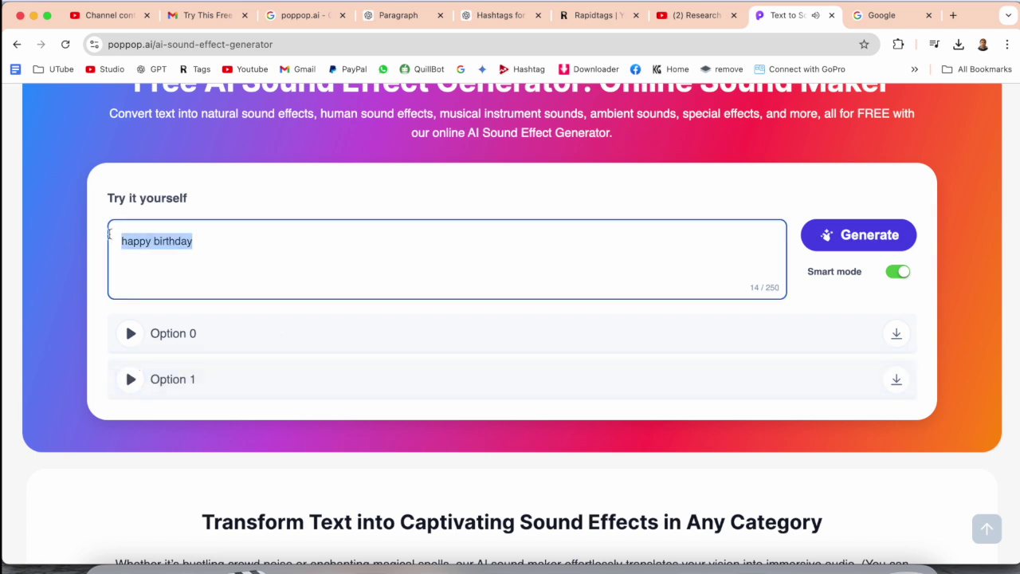
pyautogui.click(131, 334)
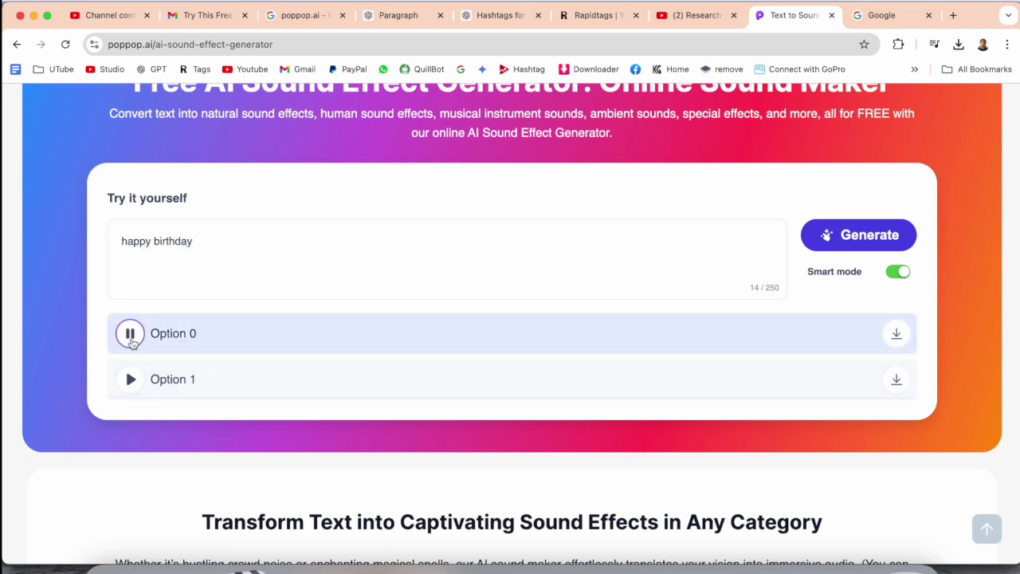
pyautogui.click(132, 340)
# Step: Request Option 0's download and dismiss the Share to Social Media pop-up
pyautogui.moveTo(200, 244); pyautogui.dragTo(117, 241)
pyautogui.click(907, 342)
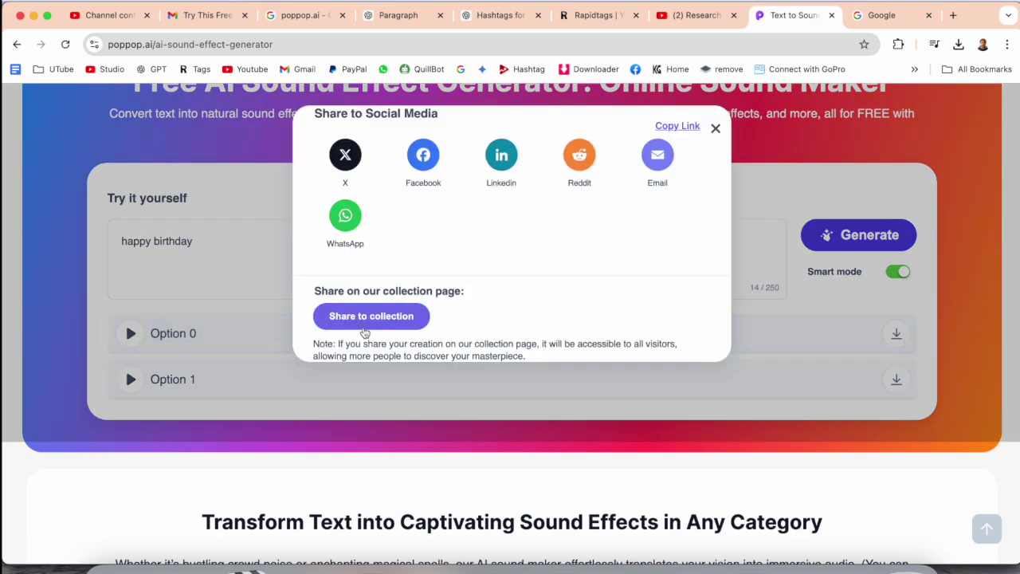
pyautogui.scroll(-3, 373, 331)
pyautogui.scroll(5, 373, 332)
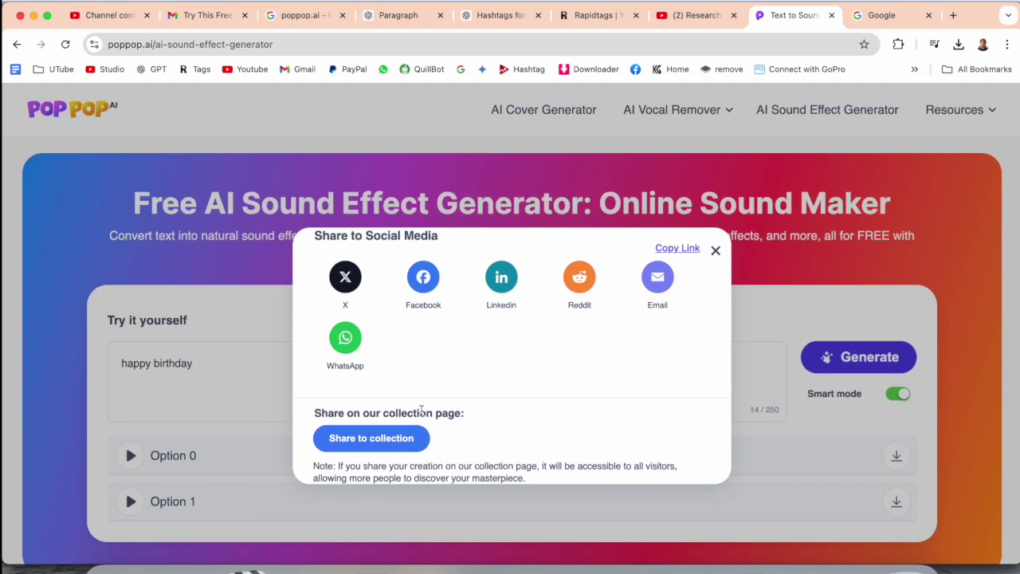
pyautogui.click(717, 250)
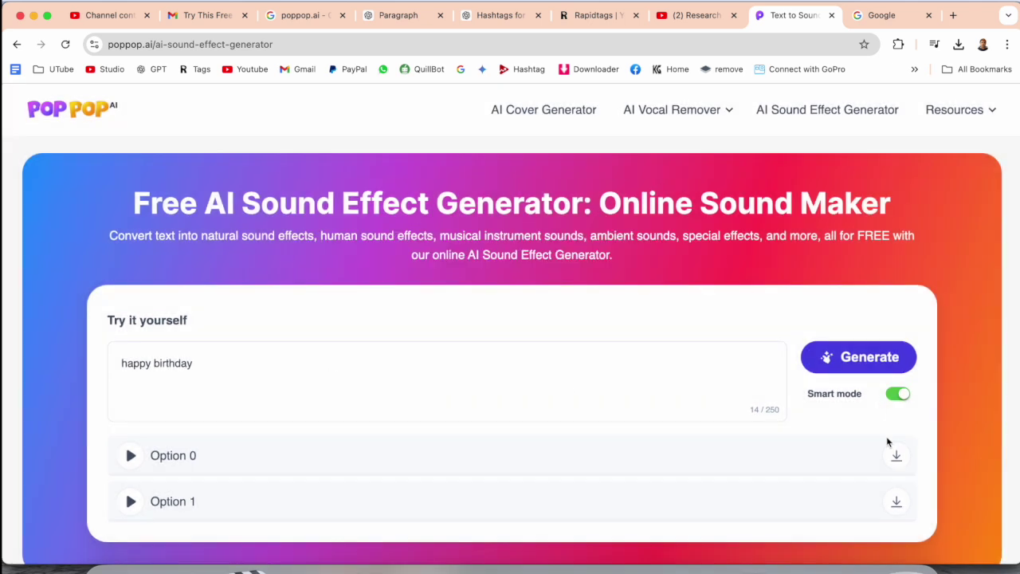
# Step: Save Option 0 as a 15-second .wav in Downloads, preview it in Finder, then reselect the prompt
pyautogui.click(897, 458)
pyautogui.click(925, 80)
pyautogui.click(724, 189)
pyautogui.click(444, 363)
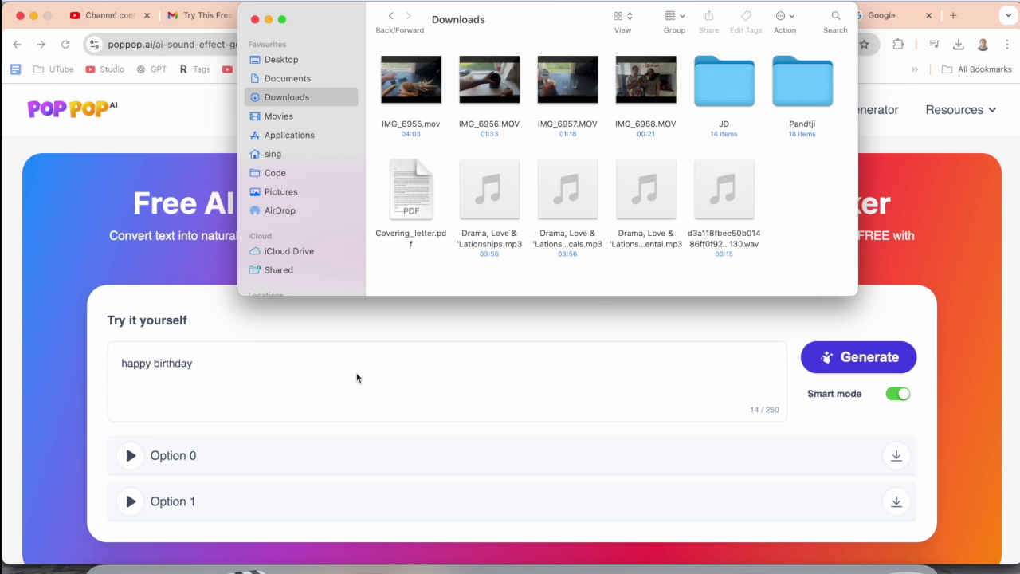
pyautogui.click(209, 366)
pyautogui.moveTo(209, 367); pyautogui.dragTo(115, 365)
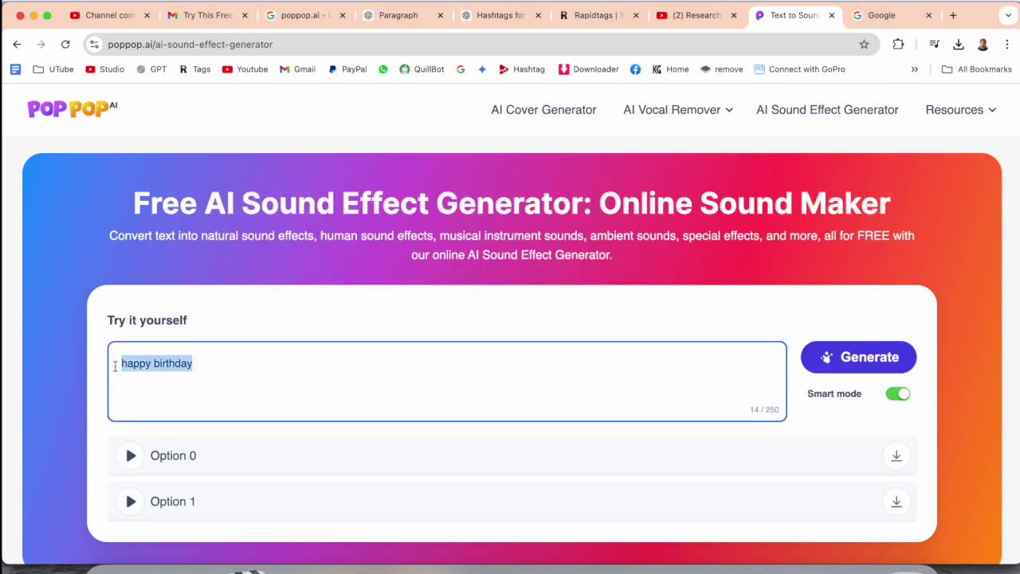